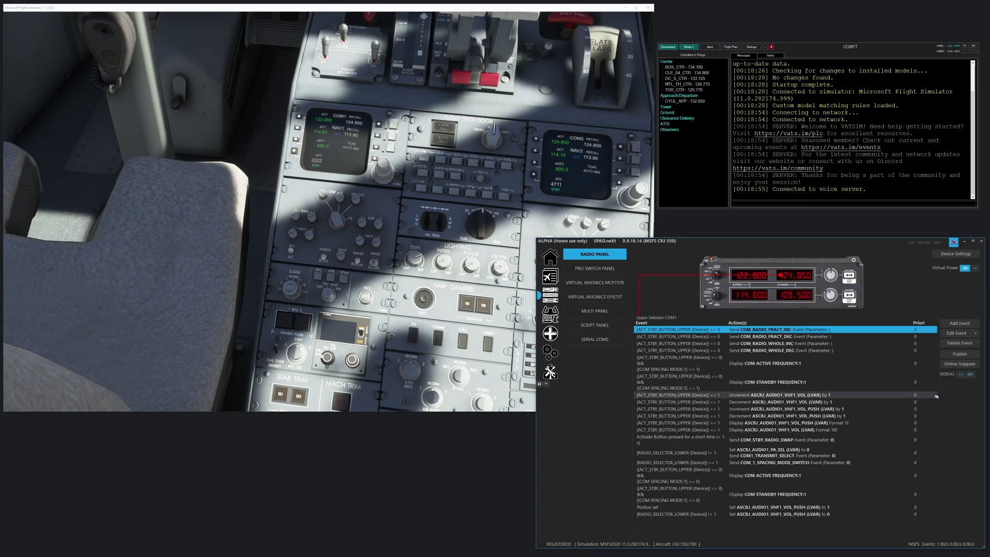
# Step: Filter the Complete Device online snippets by the author's name and load MSFS ASCRJ RADIO PANEL v2
pyautogui.click(951, 364)
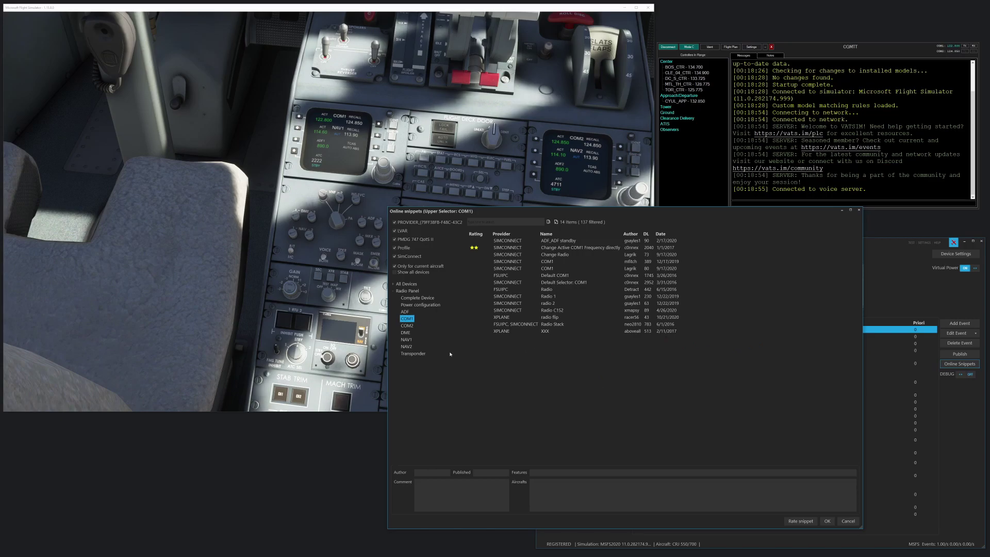
pyautogui.click(416, 298)
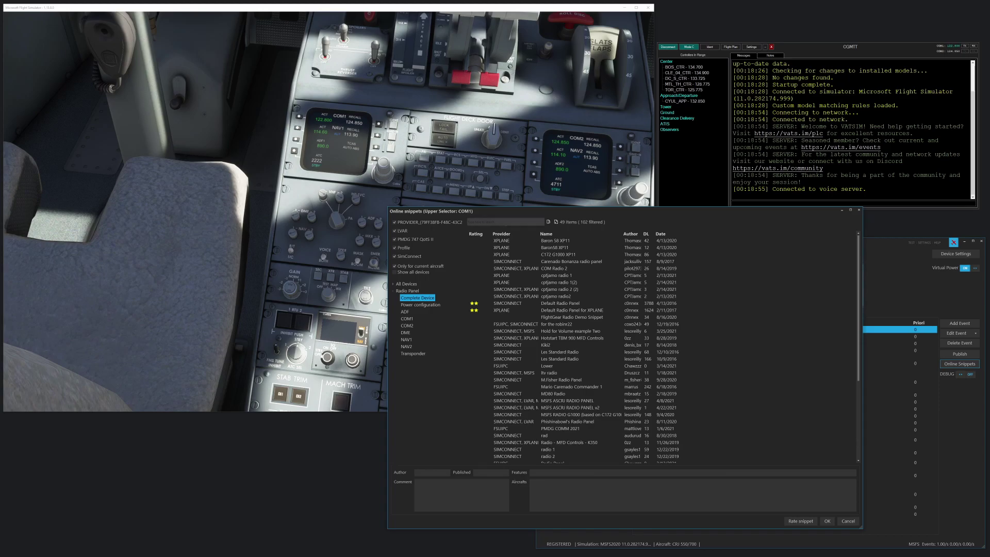
pyautogui.click(505, 222)
pyautogui.write('les')
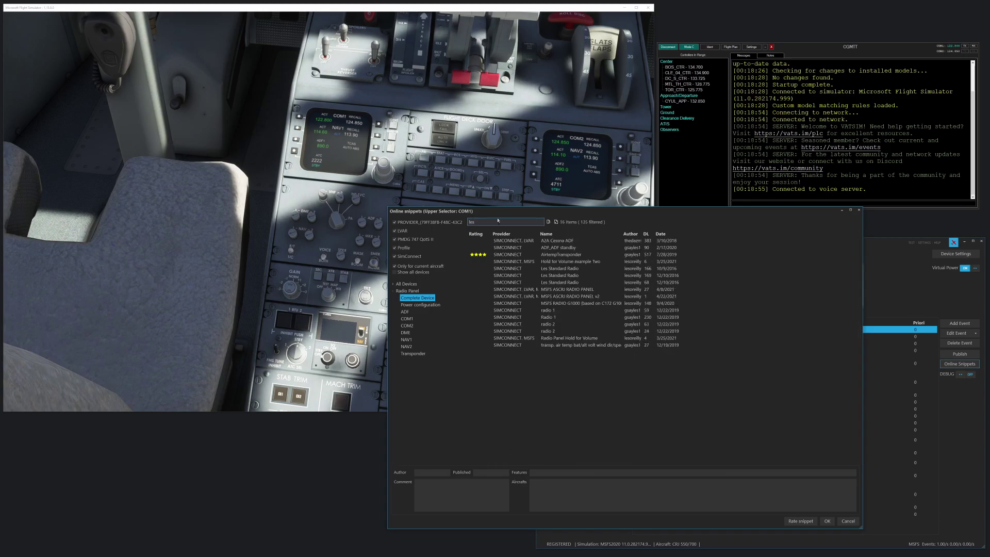
pyautogui.click(570, 297)
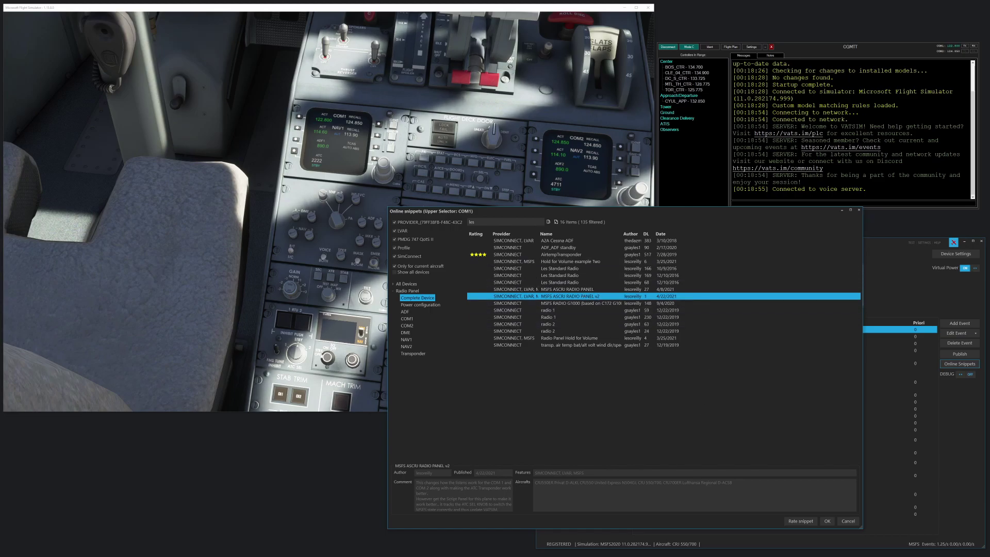
pyautogui.click(828, 521)
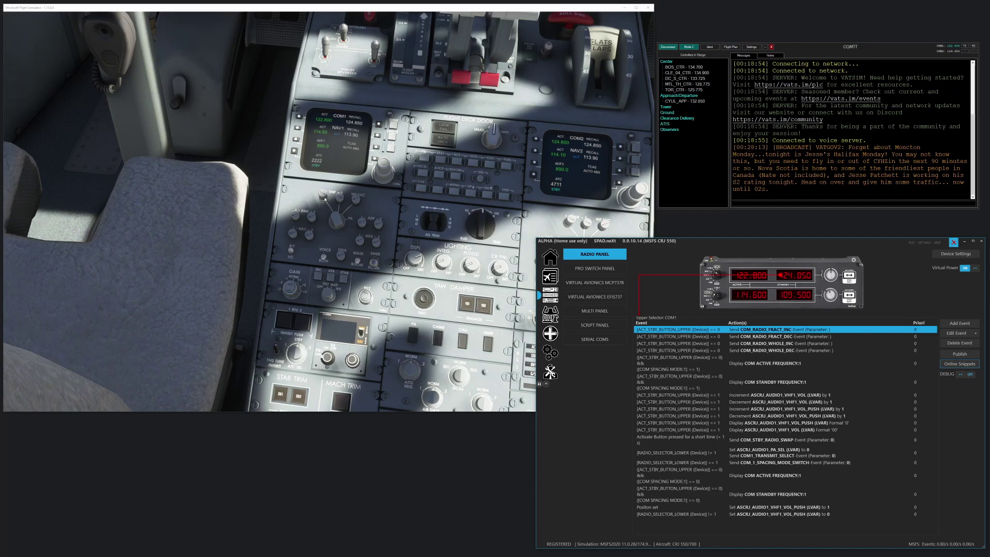
# Step: Open the COM1 upper selector's event list and examine the position-set event for ASCRJ_AUDIO1_VHF1_VOL_PUSH
pyautogui.click(326, 199)
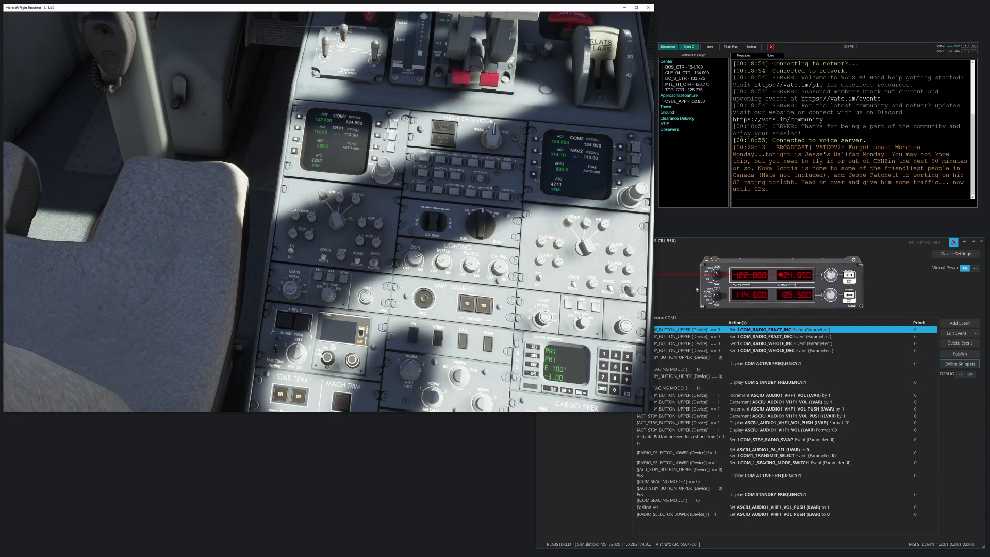
pyautogui.click(741, 278)
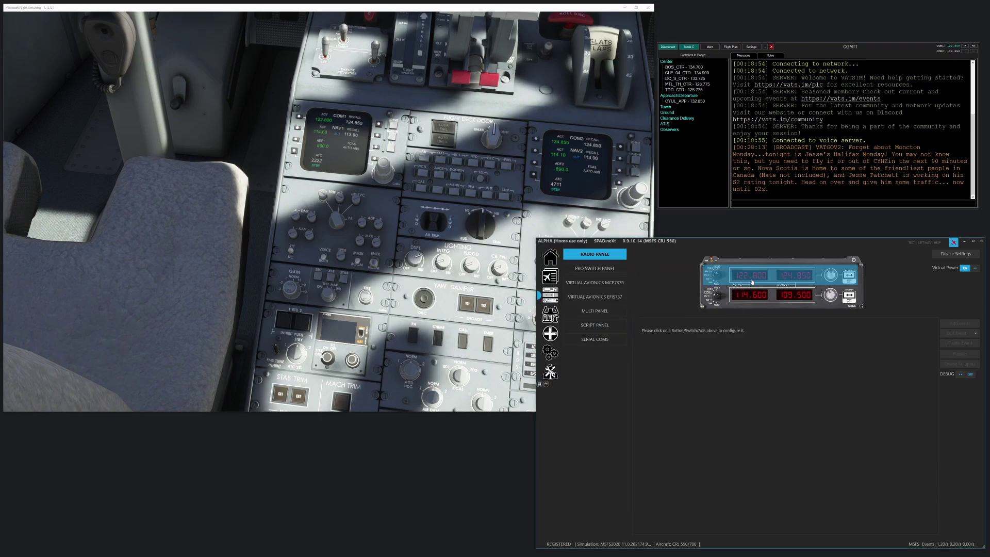
pyautogui.click(740, 278)
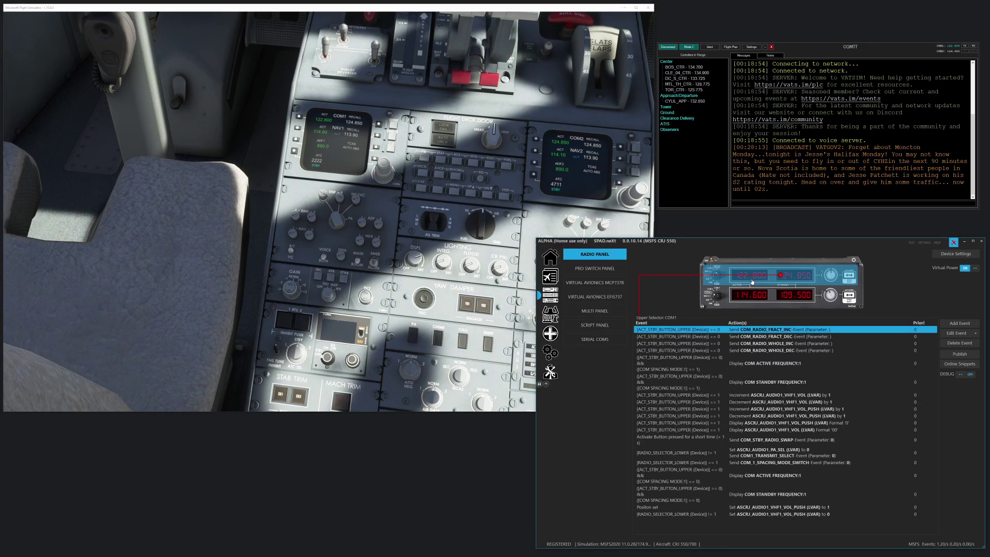
pyautogui.click(786, 508)
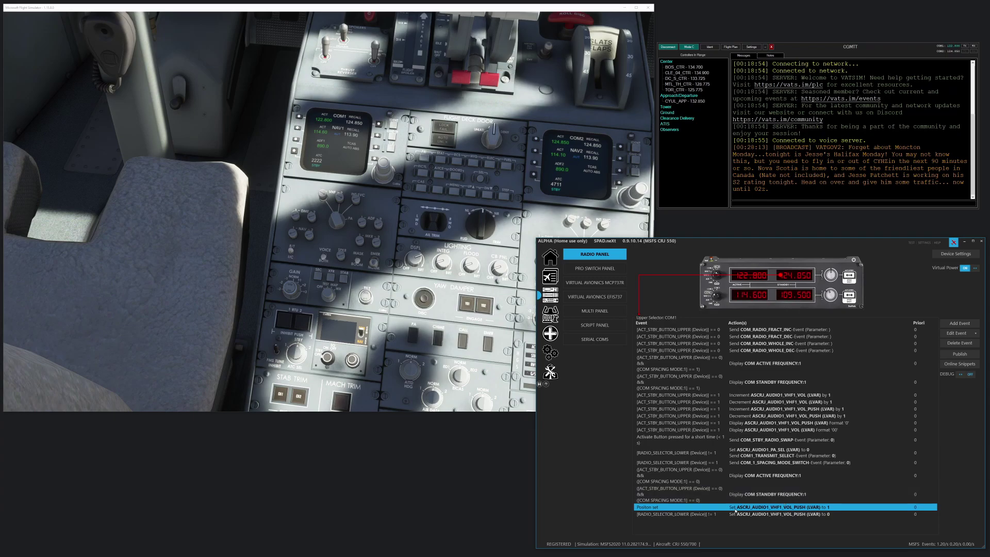
pyautogui.click(720, 278)
pyautogui.click(720, 278)
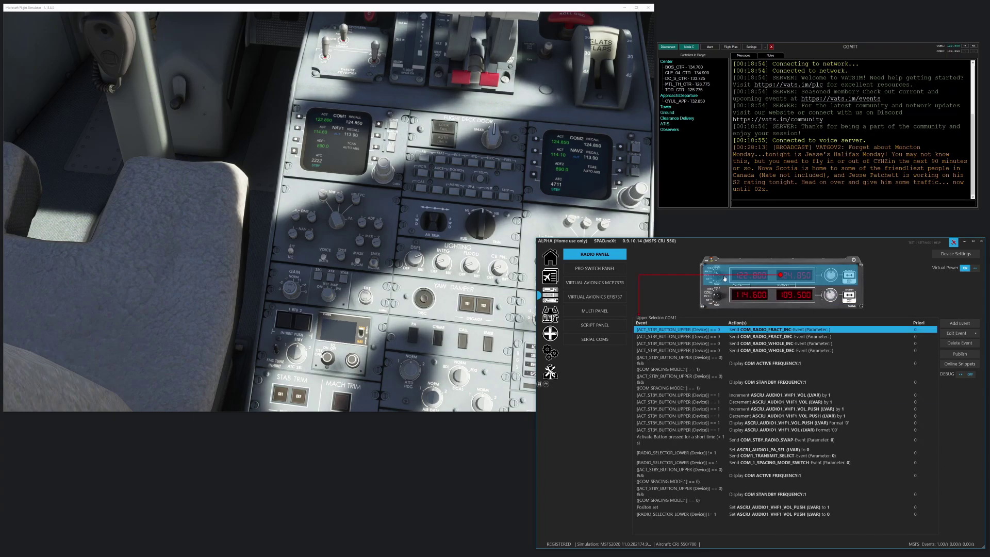
pyautogui.click(764, 509)
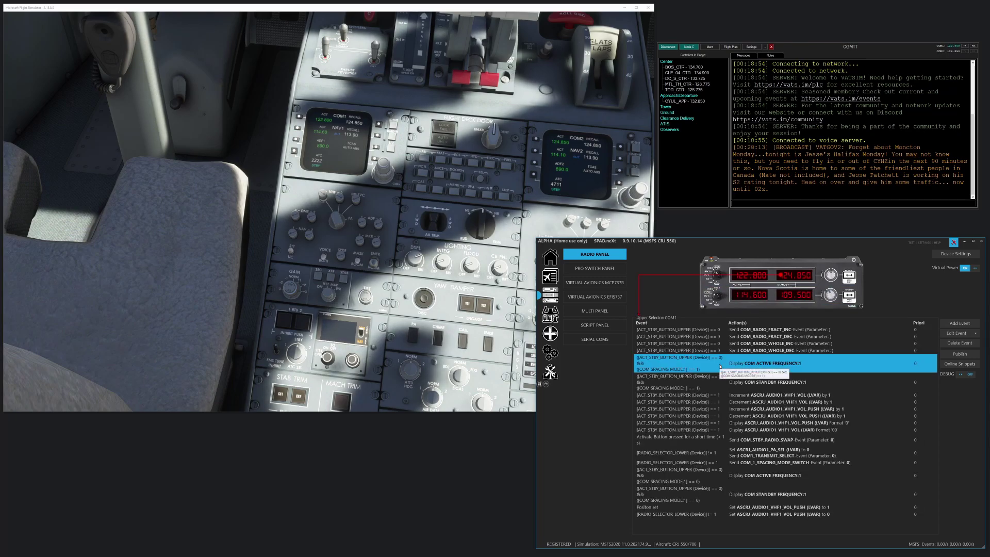
# Step: Review the COM1 events for standby display, VHF1 volume, frequency swap, transmit select and spacing mode switch
pyautogui.click(758, 386)
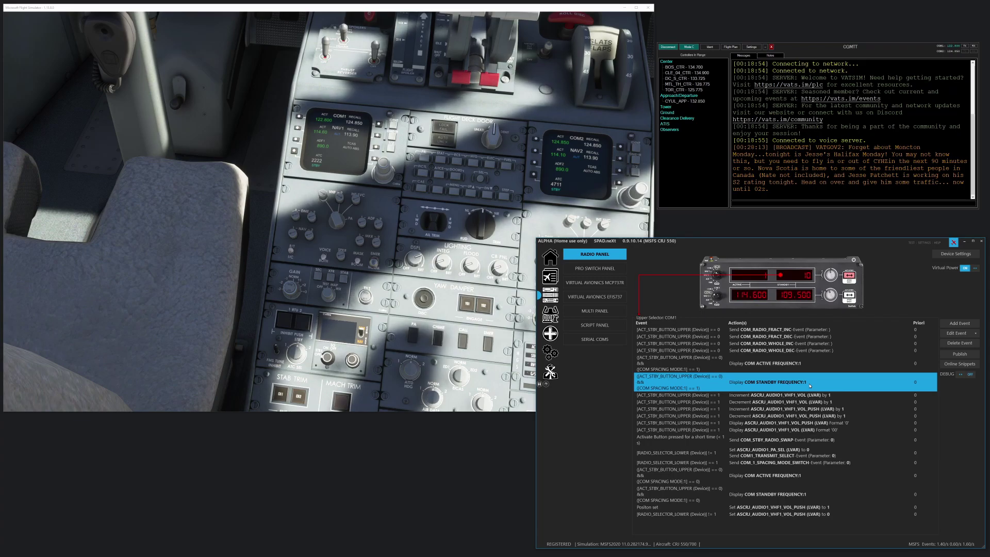
pyautogui.click(794, 396)
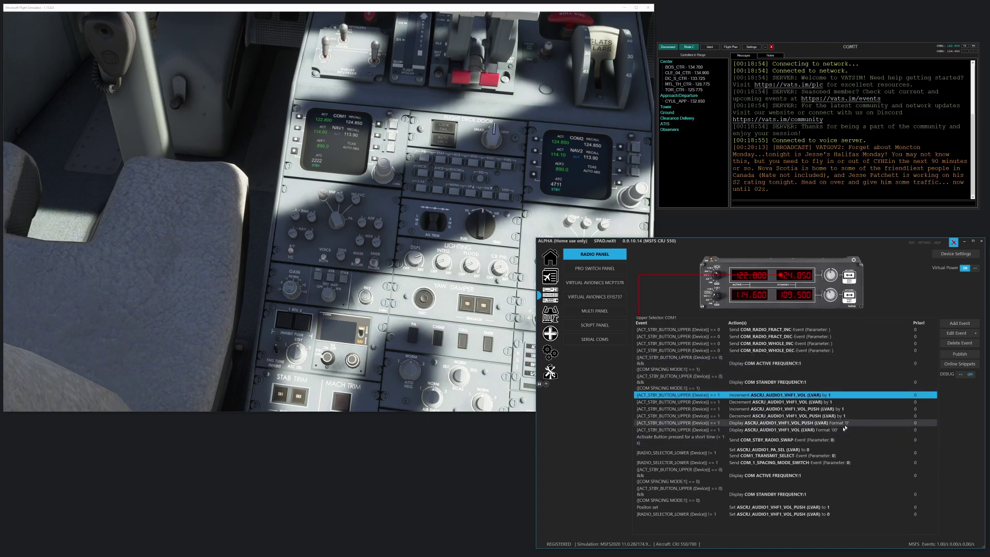
pyautogui.click(819, 439)
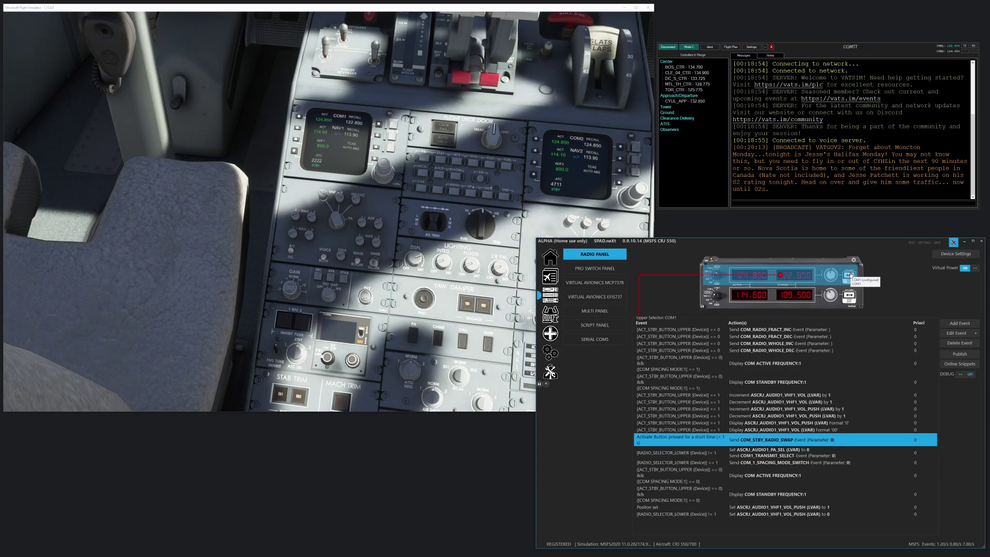
pyautogui.click(761, 450)
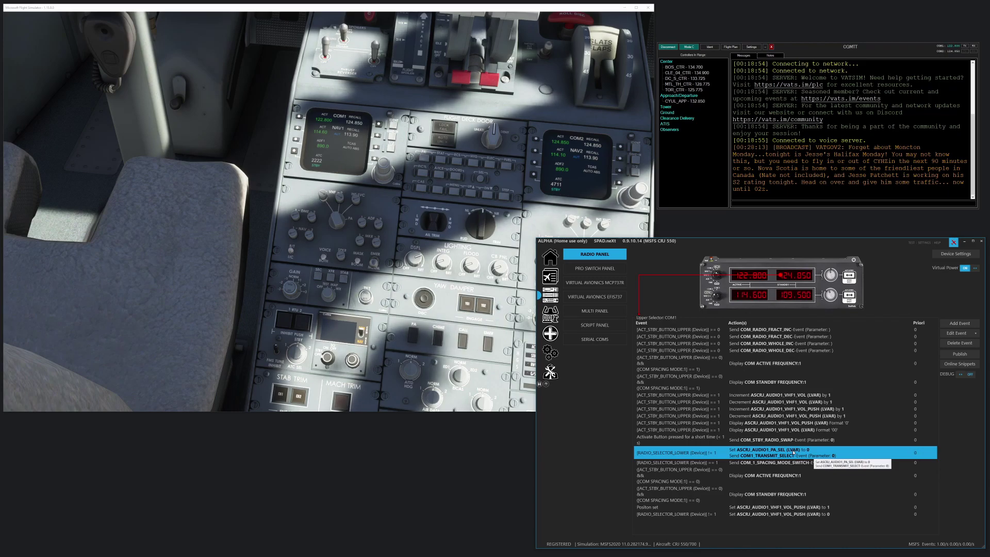
pyautogui.click(786, 463)
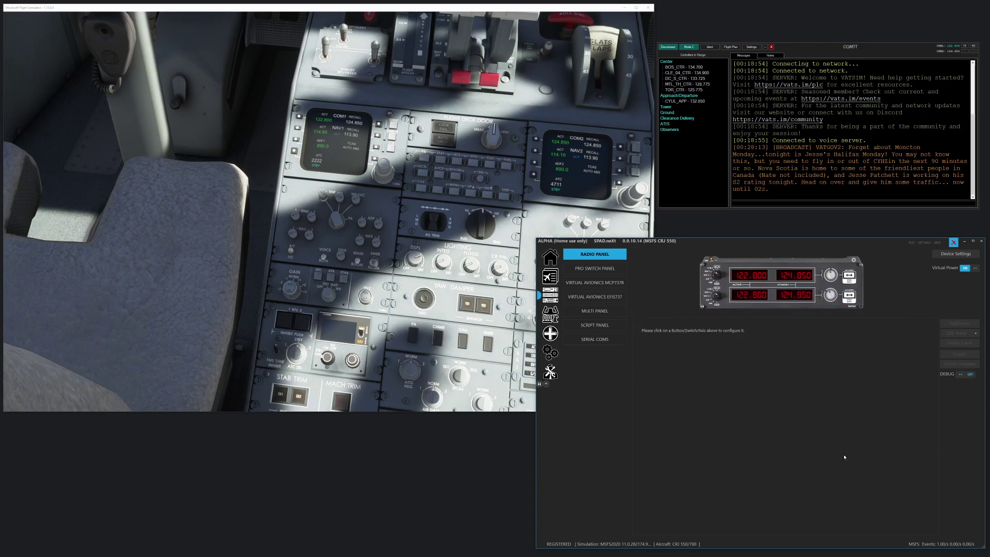
# Step: Reopen the COM1 upper selector's events and examine the spacing mode switch and the active frequency display for spacing mode 0
pyautogui.click(782, 275)
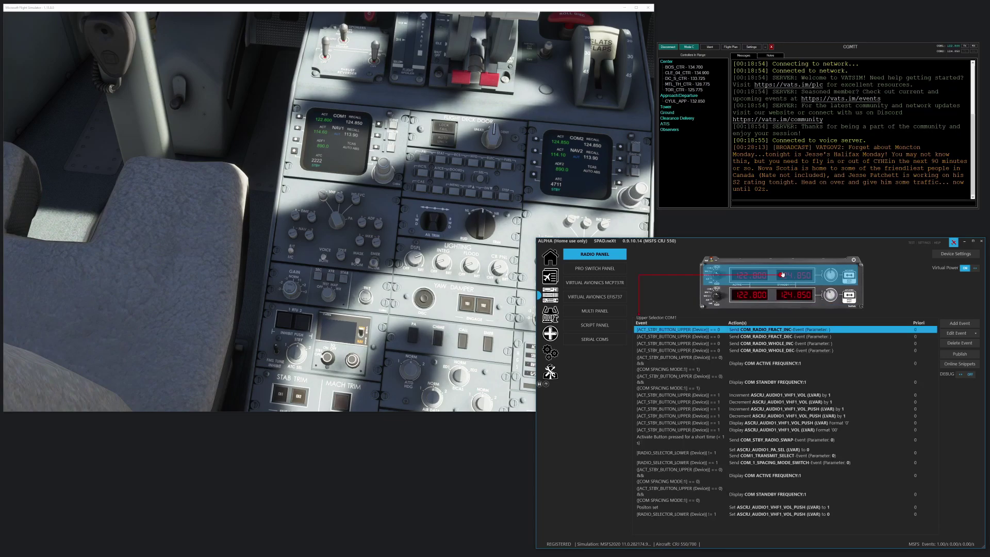
pyautogui.click(796, 463)
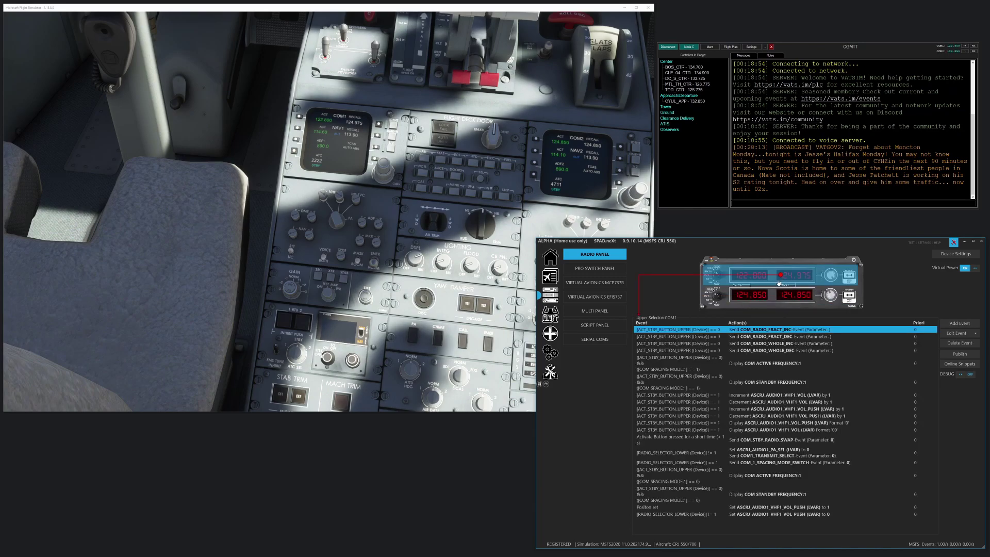
pyautogui.click(791, 463)
pyautogui.click(791, 483)
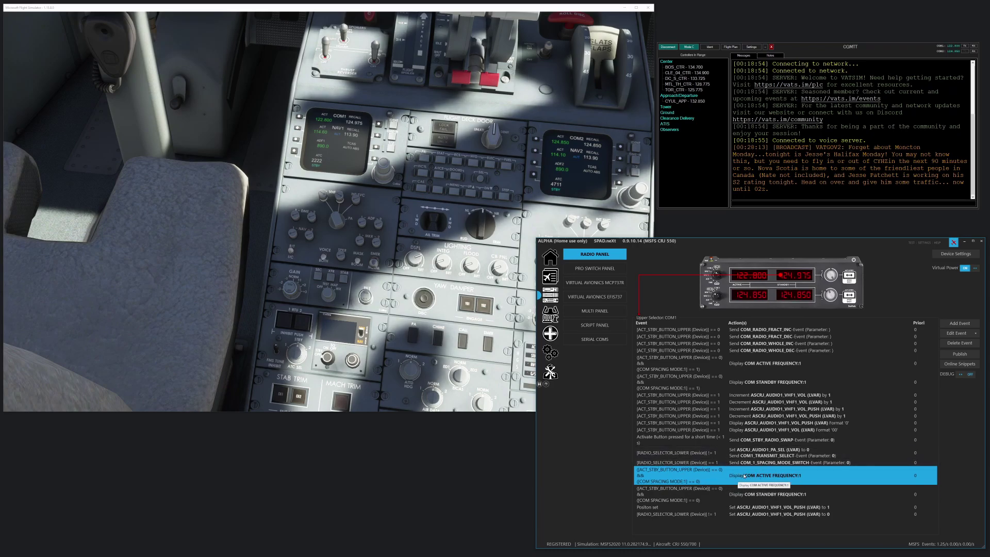
# Step: Inspect the display value settings of the COM1 active frequency event for spacing mode 1, leaving them unsaved
pyautogui.click(762, 367)
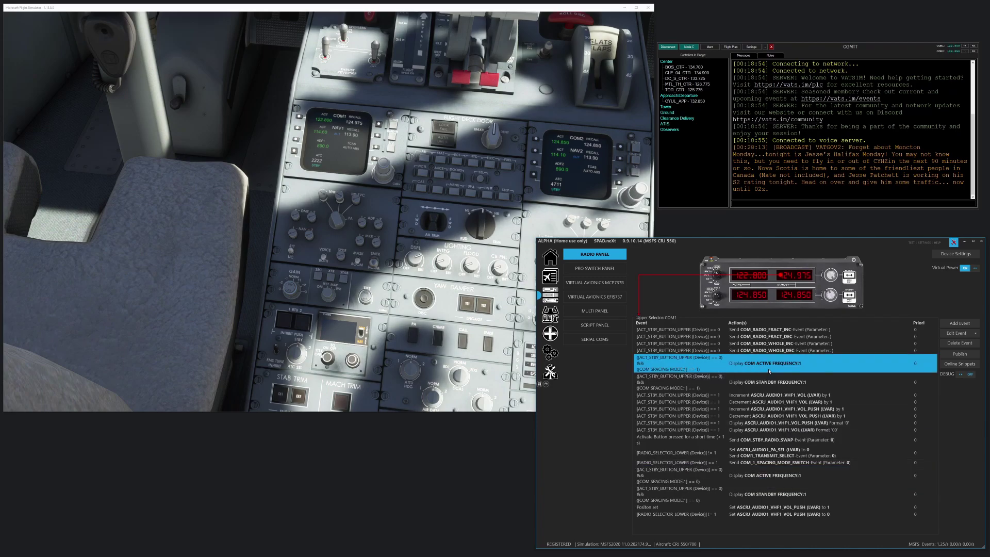
pyautogui.doubleClick(769, 370)
pyautogui.click(443, 367)
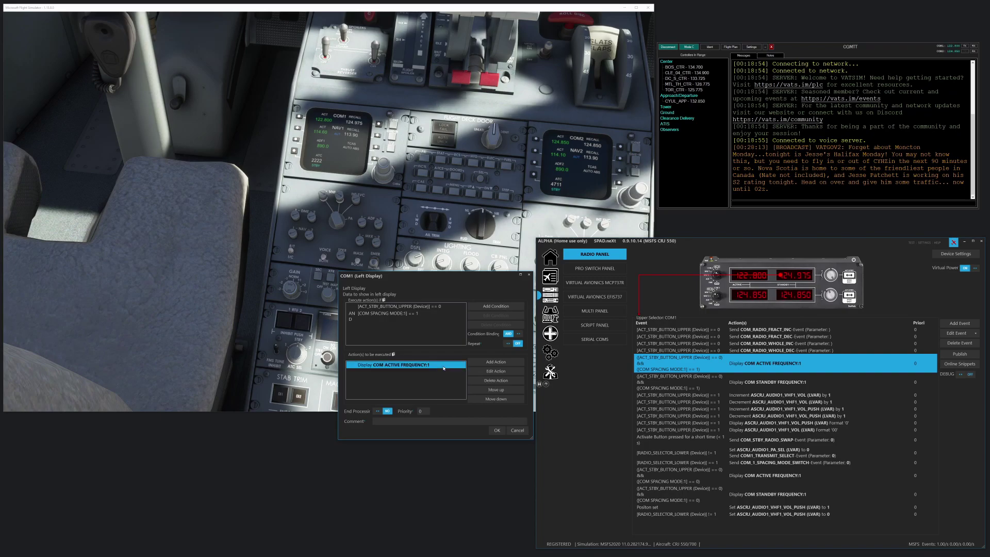
pyautogui.doubleClick(443, 367)
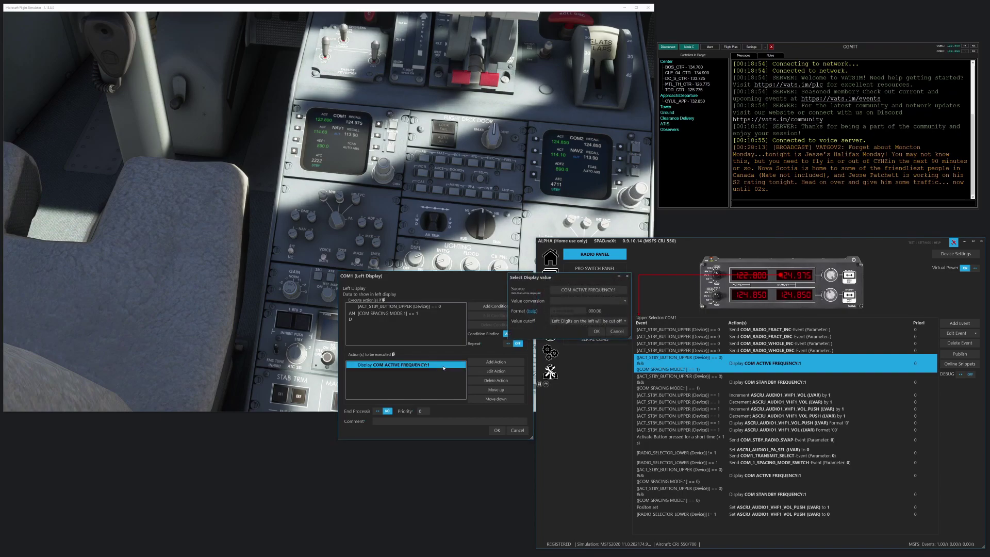
pyautogui.click(621, 333)
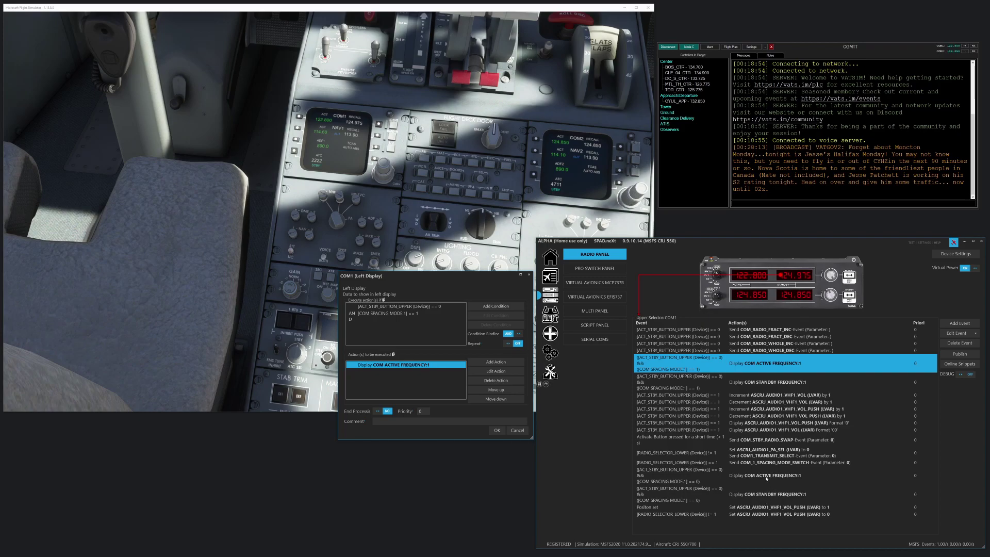
pyautogui.click(517, 430)
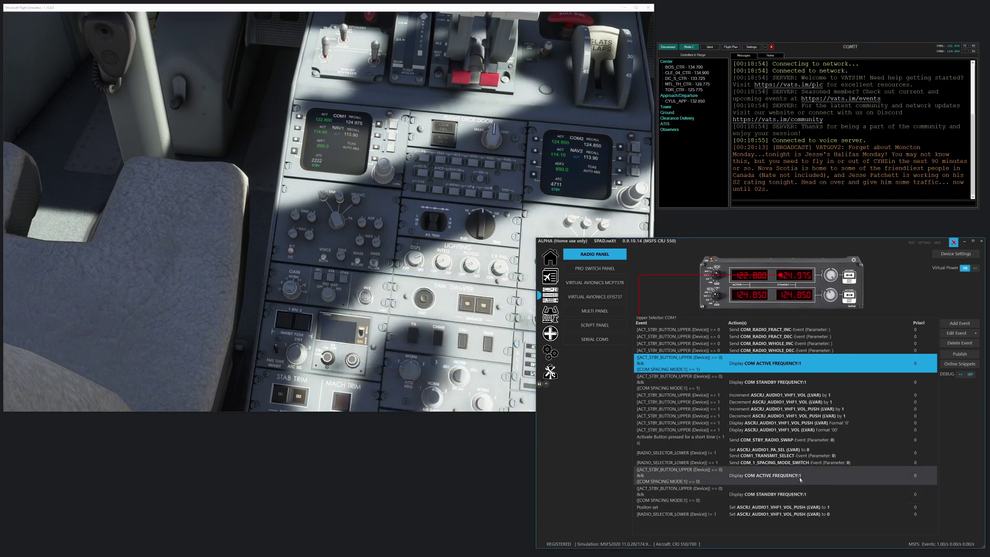
# Step: Inspect the display value settings of the COM1 active frequency event for spacing mode 0, leaving them unsaved
pyautogui.doubleClick(763, 475)
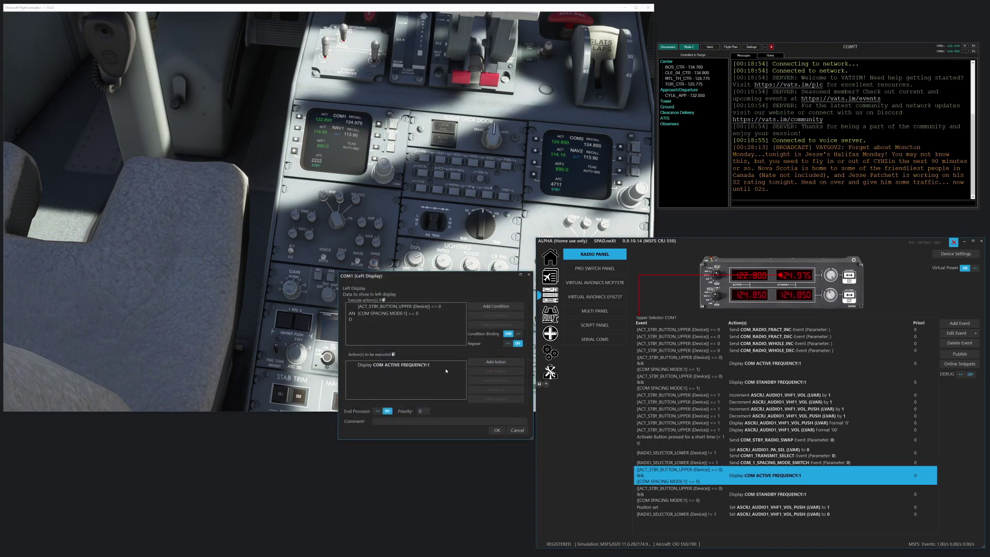
pyautogui.doubleClick(436, 366)
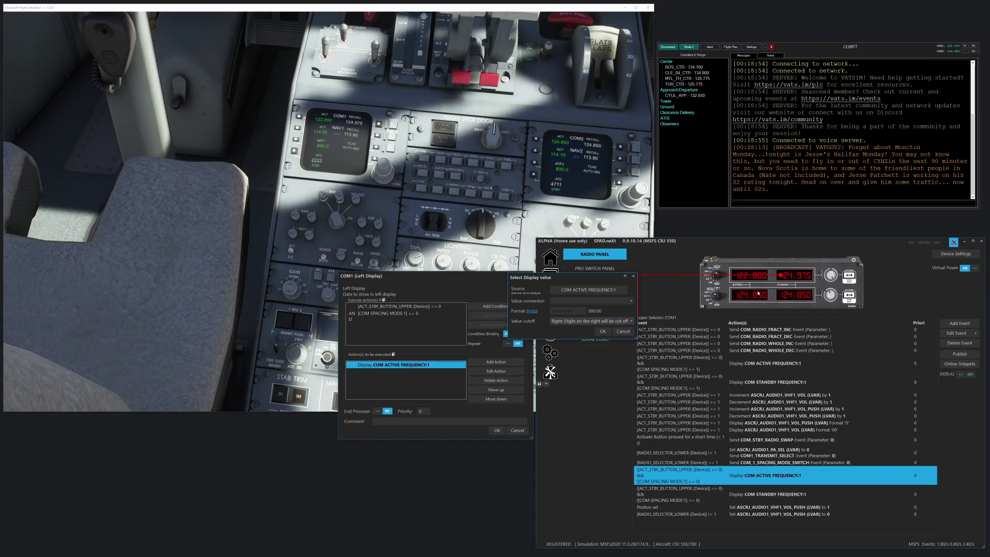
pyautogui.click(622, 332)
pyautogui.click(521, 430)
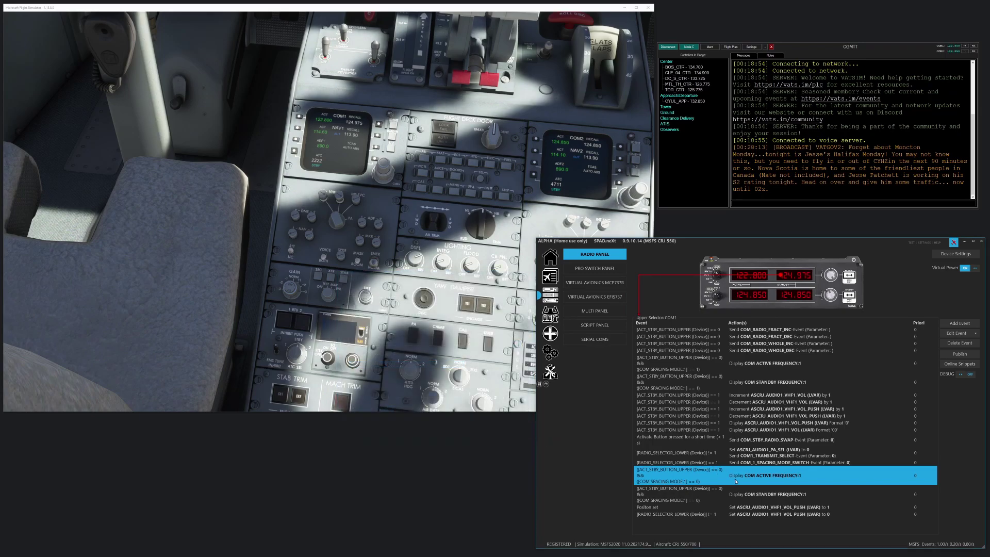
# Step: Examine the COM1 standby frequency display event for spacing mode 0 and the position-set volume push event
pyautogui.click(758, 494)
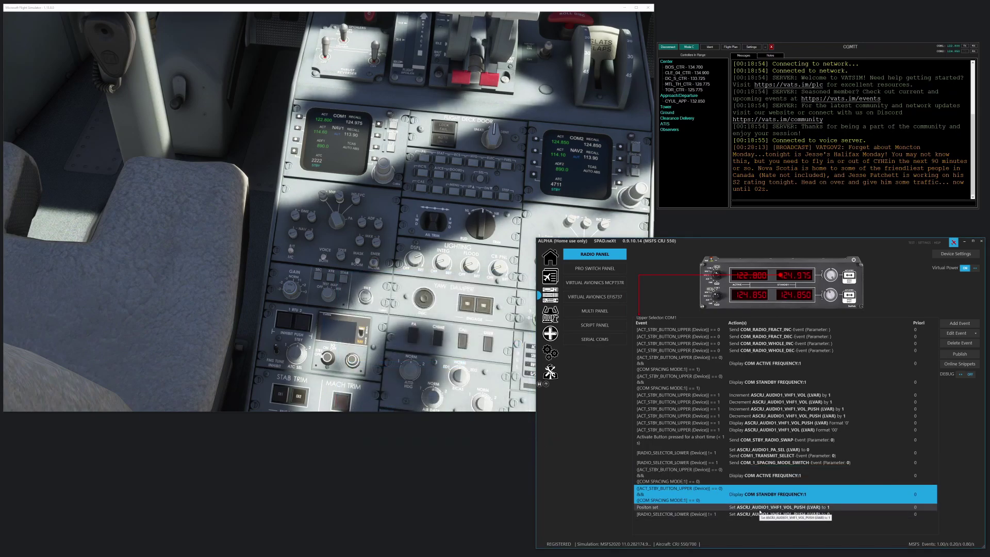
pyautogui.click(760, 508)
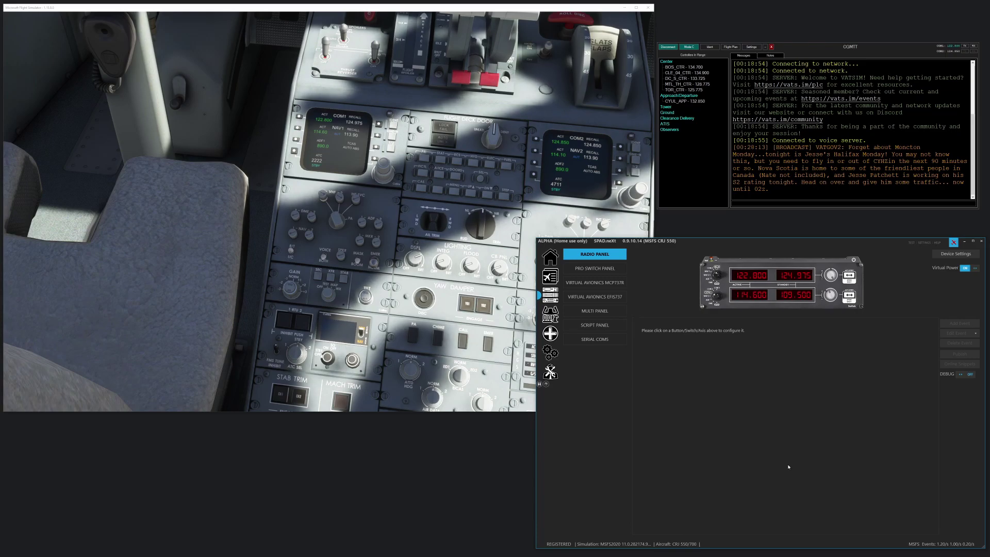
pyautogui.click(783, 275)
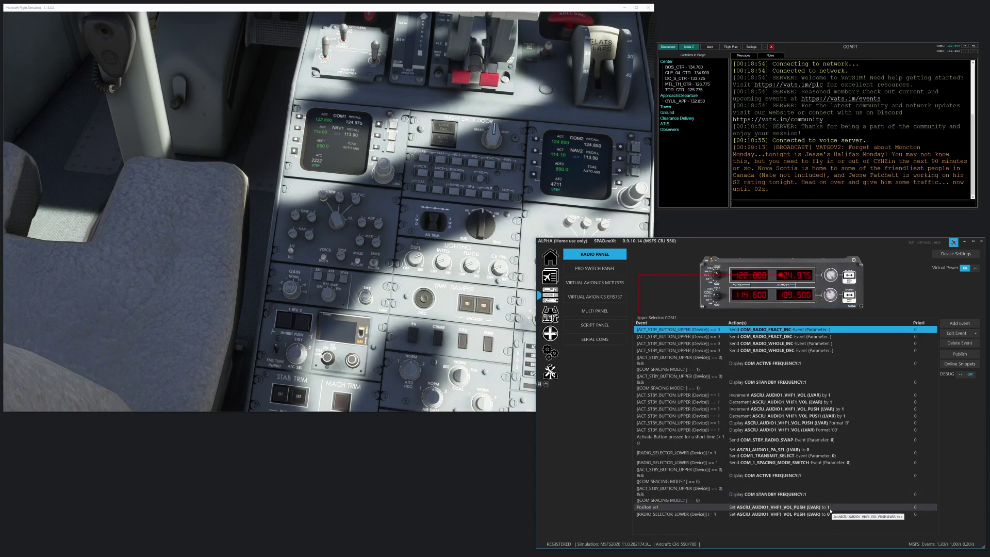
# Step: Open the NAV1 lower selector's short-press Activate event and enlarge its dialog to examine the frequency swap actions
pyautogui.click(770, 295)
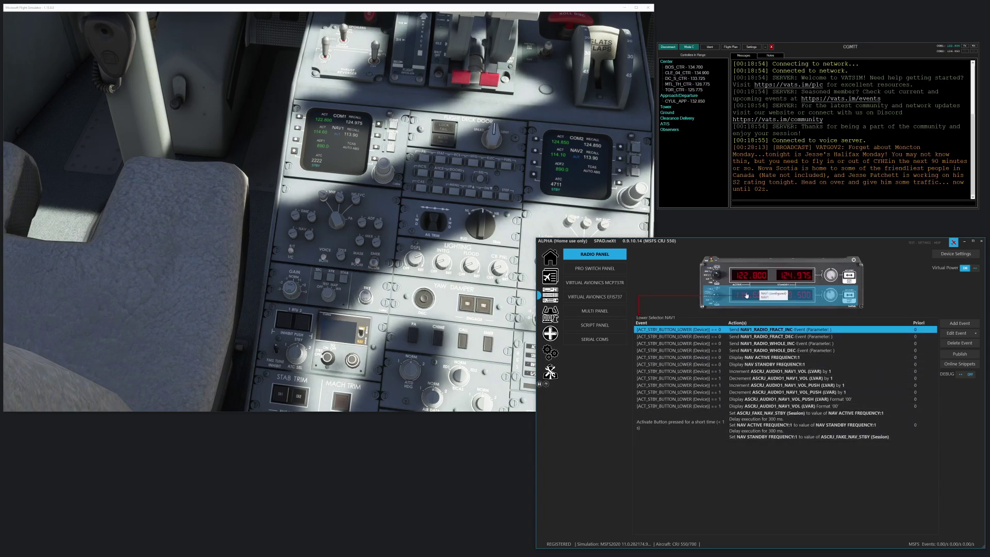
pyautogui.click(758, 424)
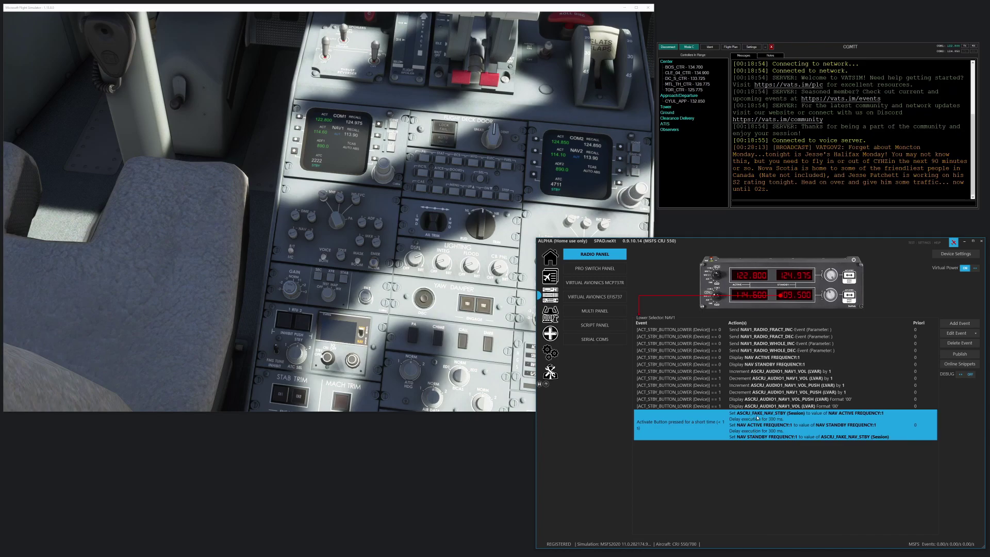
pyautogui.doubleClick(758, 419)
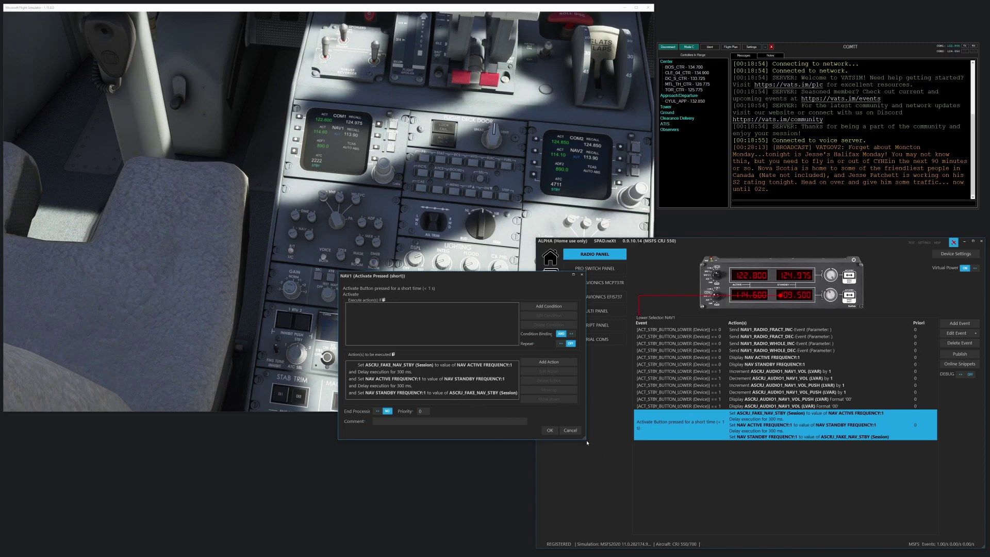
pyautogui.moveTo(584, 438); pyautogui.dragTo(627, 465)
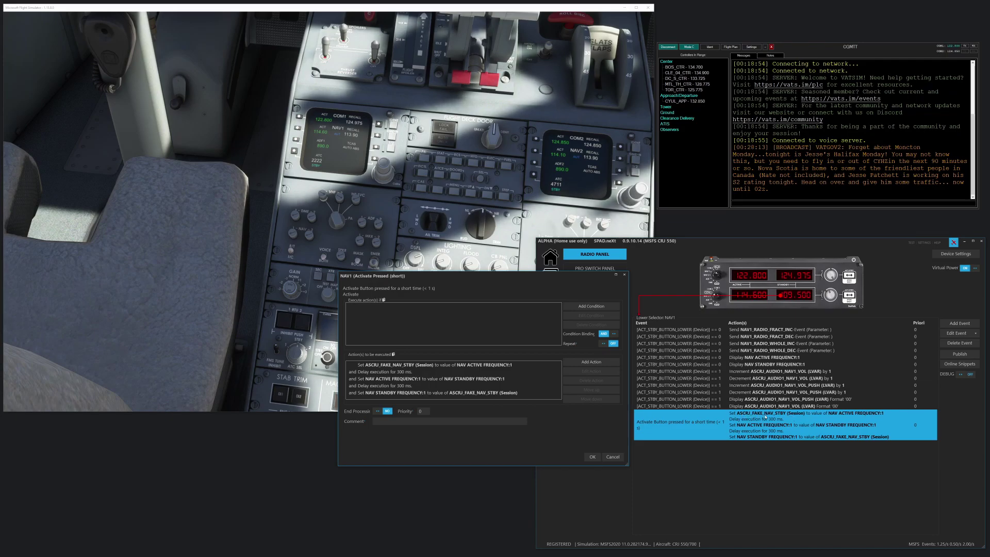
# Step: Inspect the target data definition of the action that stores NAV ACTIVE FREQUENCY:1 in ASCRJ_FAKE_NAV_STBY, leaving it unsaved
pyautogui.click(466, 366)
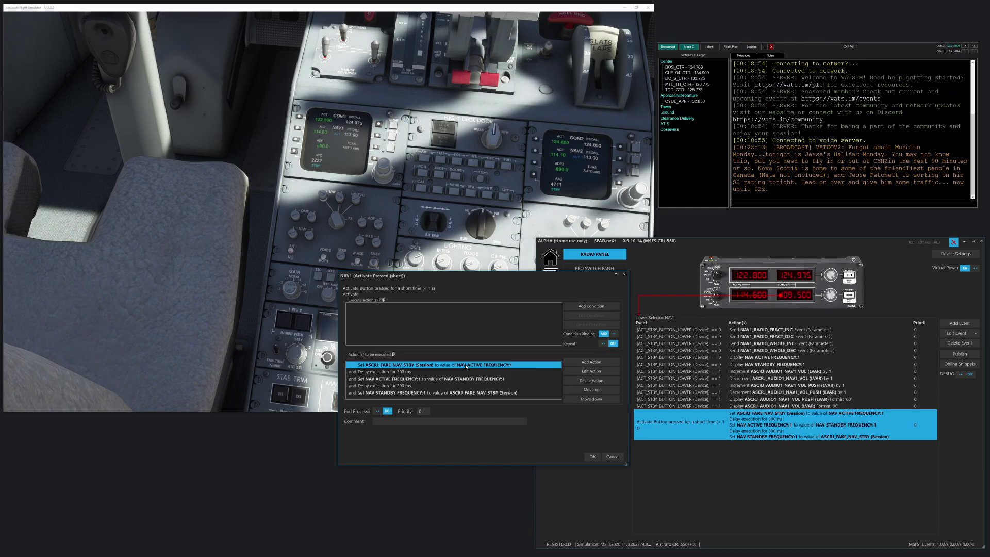
pyautogui.doubleClick(467, 366)
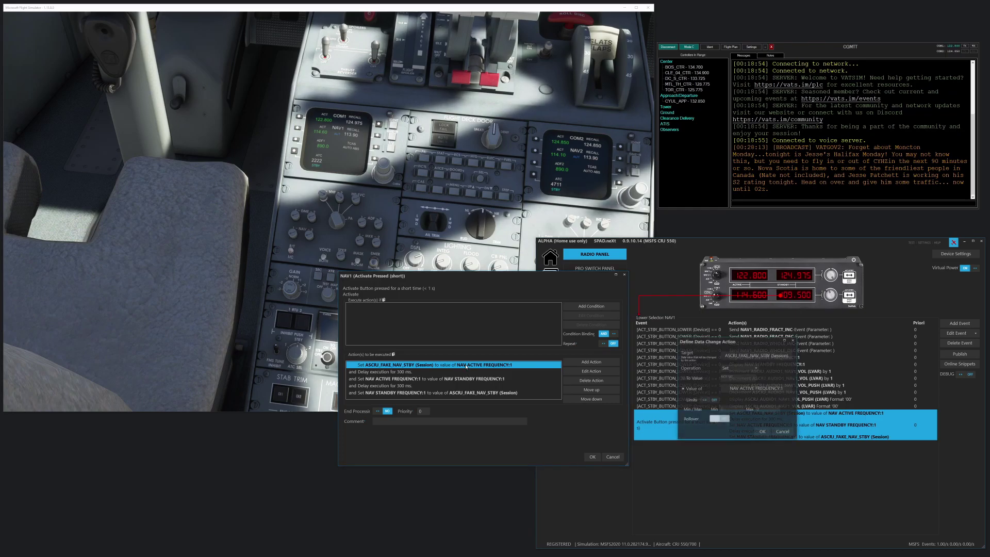
pyautogui.click(728, 356)
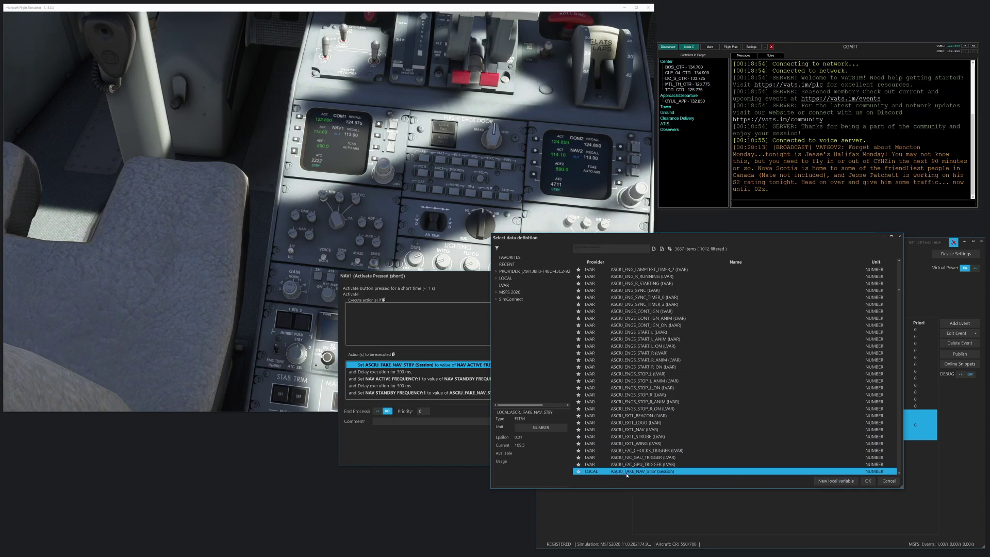
pyautogui.click(891, 481)
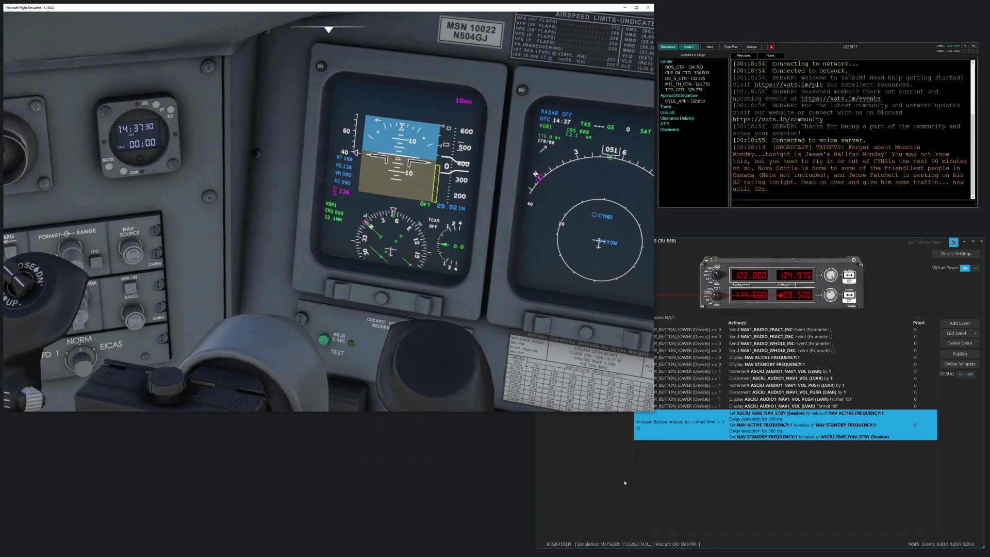
# Step: Change the cockpit camera to the centre pedestal showing the radio and transponder controls
pyautogui.click(619, 485)
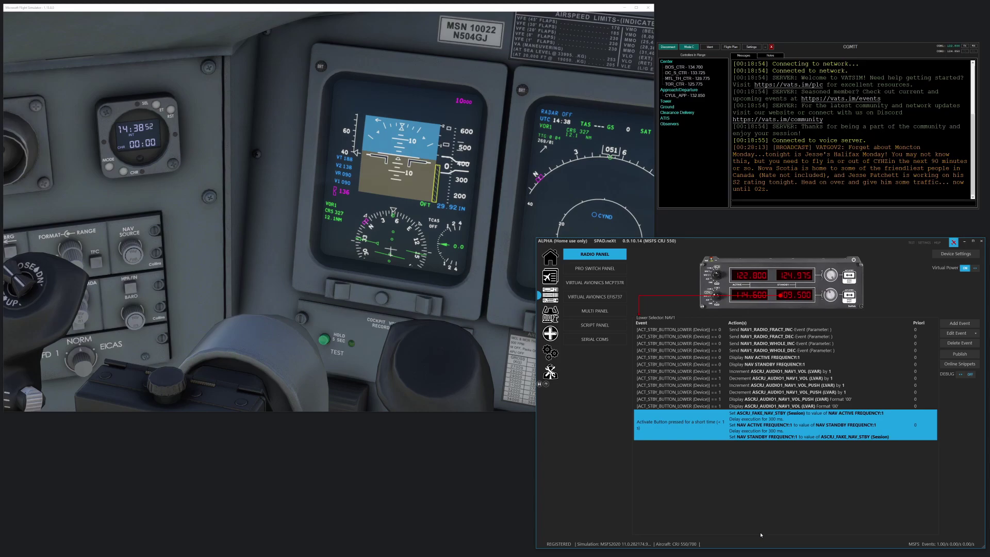
pyautogui.hotkey('alt', '2')
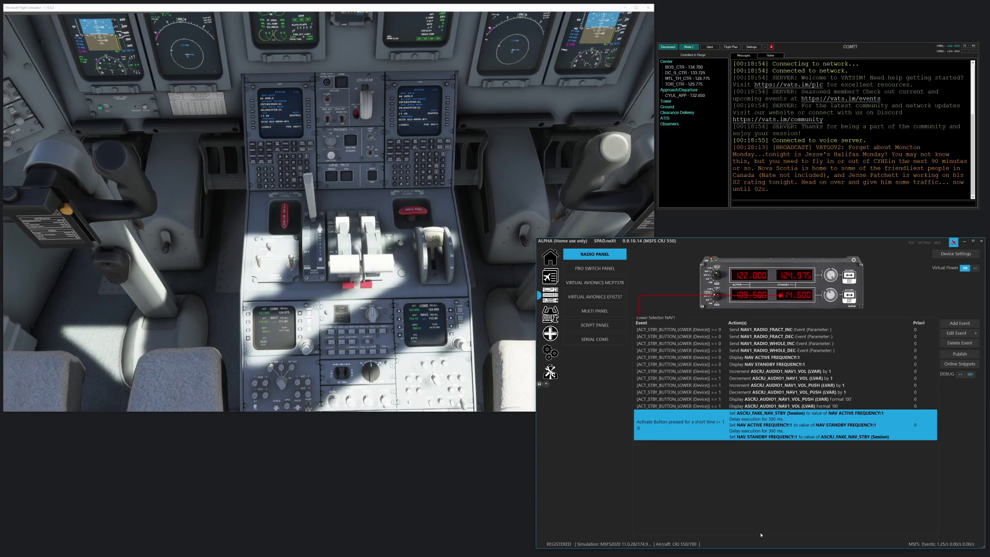
pyautogui.hotkey('alt', '3')
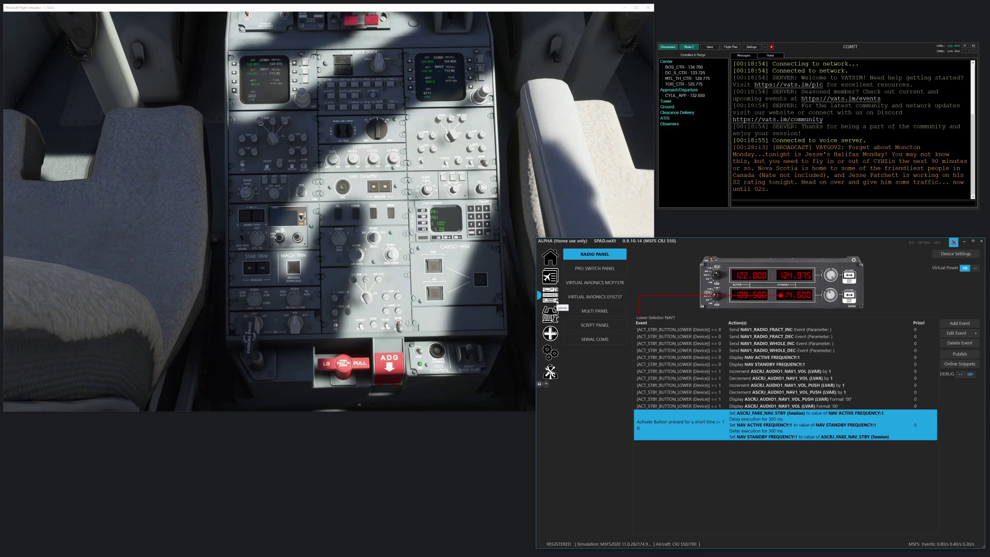
# Step: Locate the MSFS CRJ VATSIM ATC snippet among the Script Panel's complete-device online snippets, without loading it
pyautogui.click(586, 326)
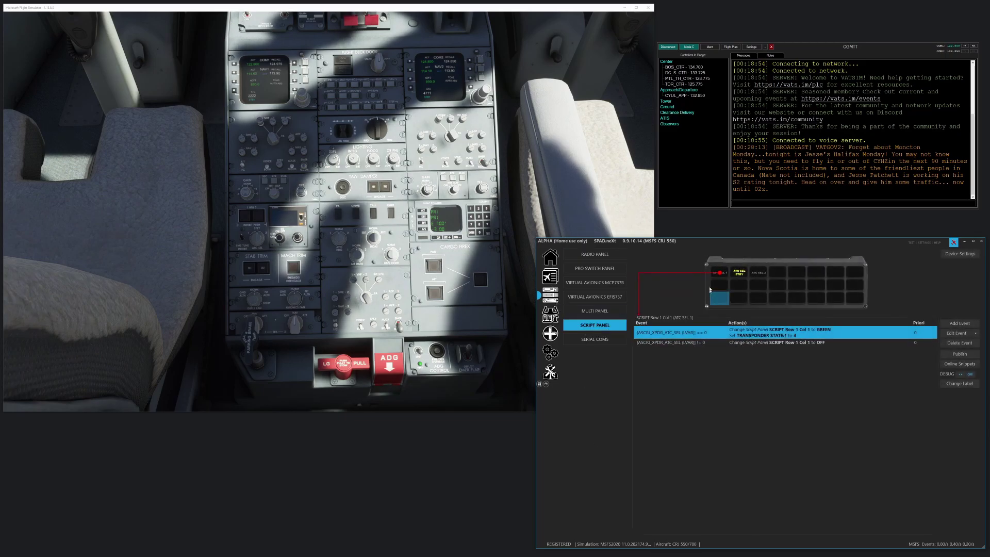
pyautogui.click(949, 363)
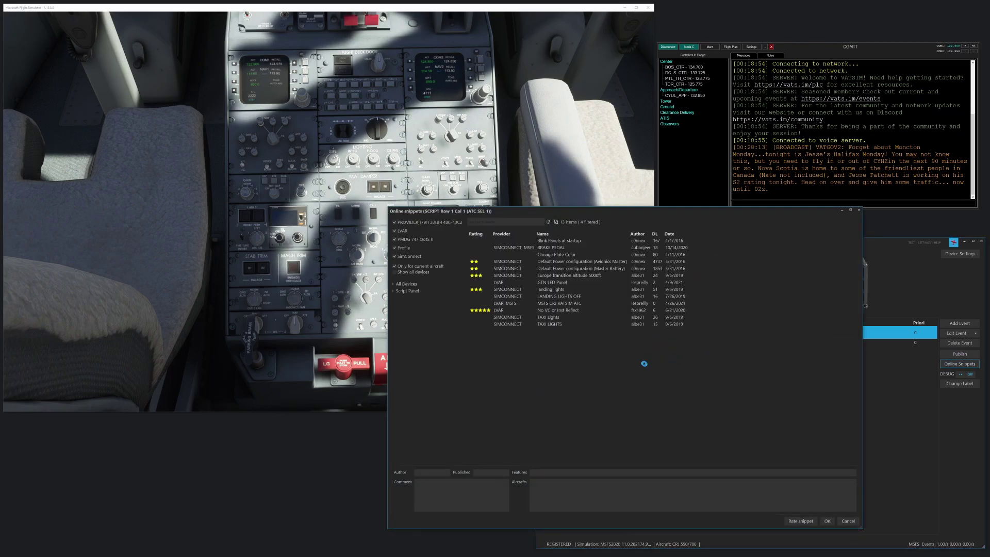
pyautogui.click(413, 291)
pyautogui.click(413, 298)
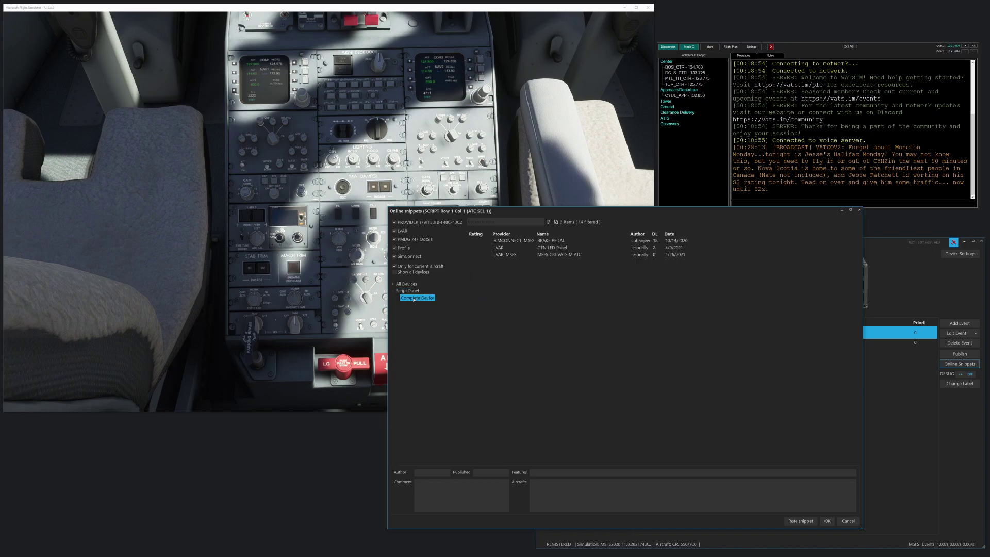
pyautogui.click(564, 254)
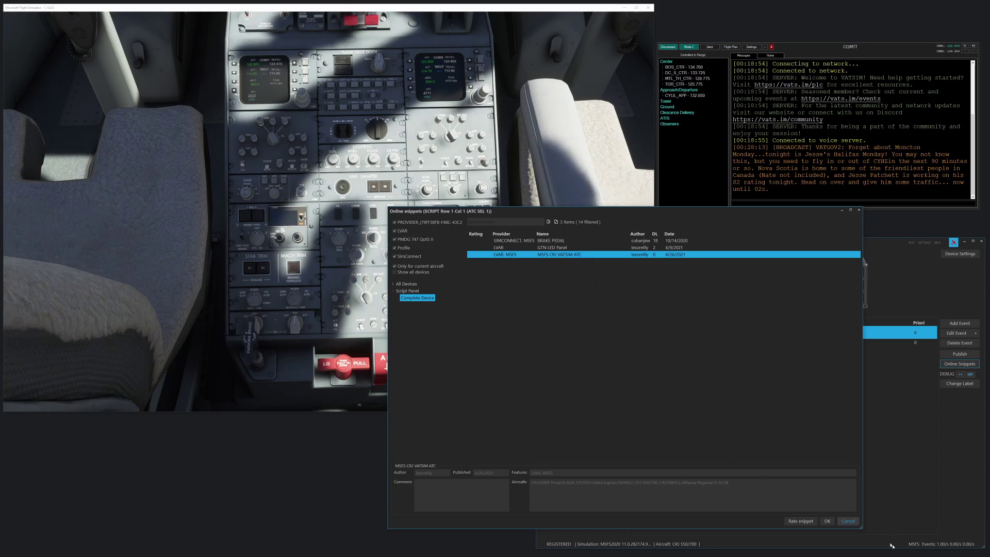
pyautogui.click(848, 521)
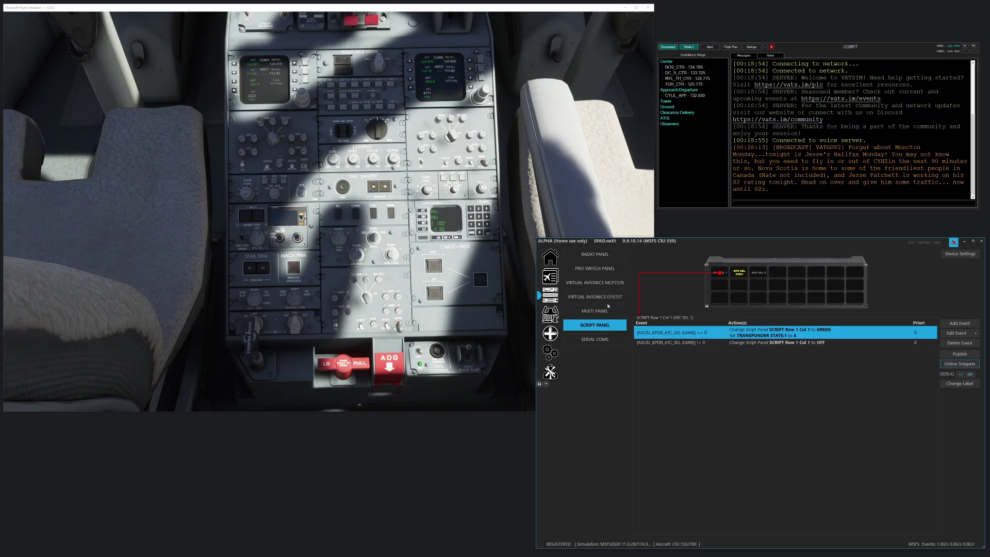
# Step: Examine the Radio Panel's lower selector events for the Transponder position
pyautogui.click(594, 254)
pyautogui.click(776, 298)
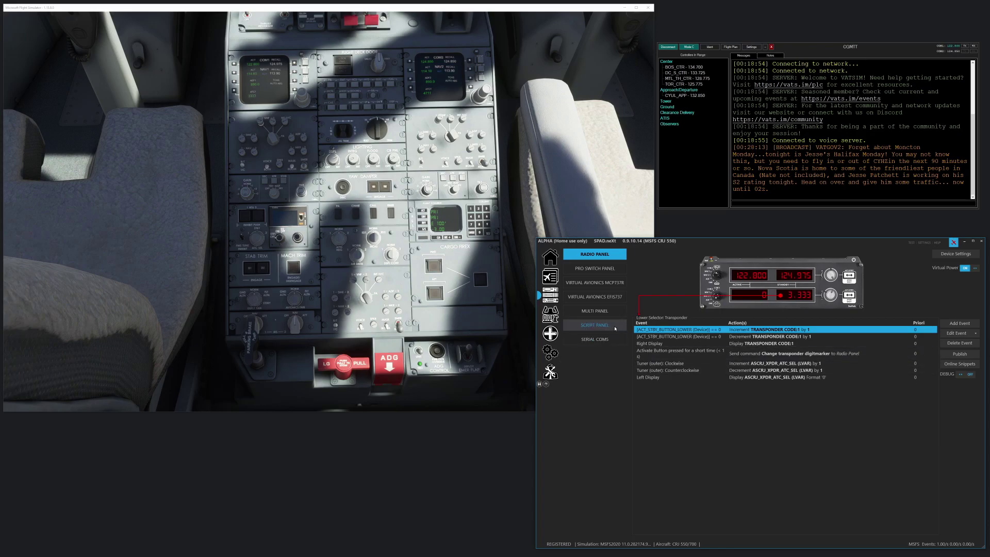
# Step: Examine the Script Panel events for ATC SEL 1, ATC SEL STBY and ATC SEL 2, then return to the Radio Panel
pyautogui.click(594, 325)
pyautogui.click(719, 274)
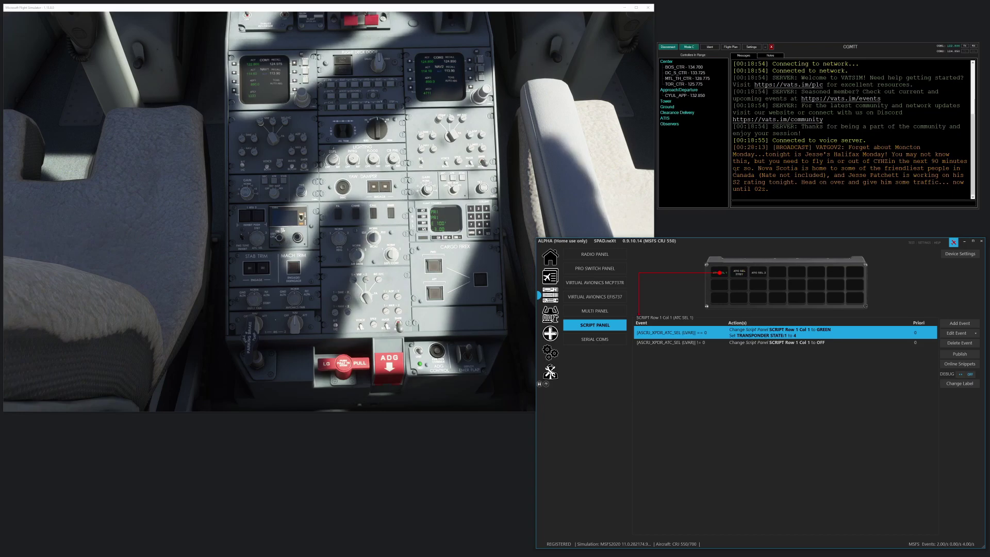
pyautogui.click(792, 342)
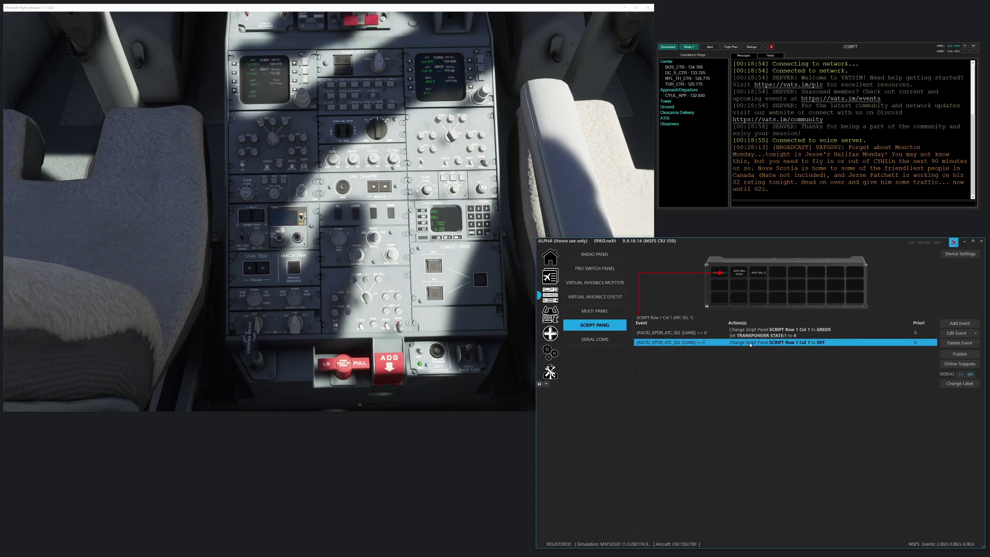
pyautogui.click(740, 274)
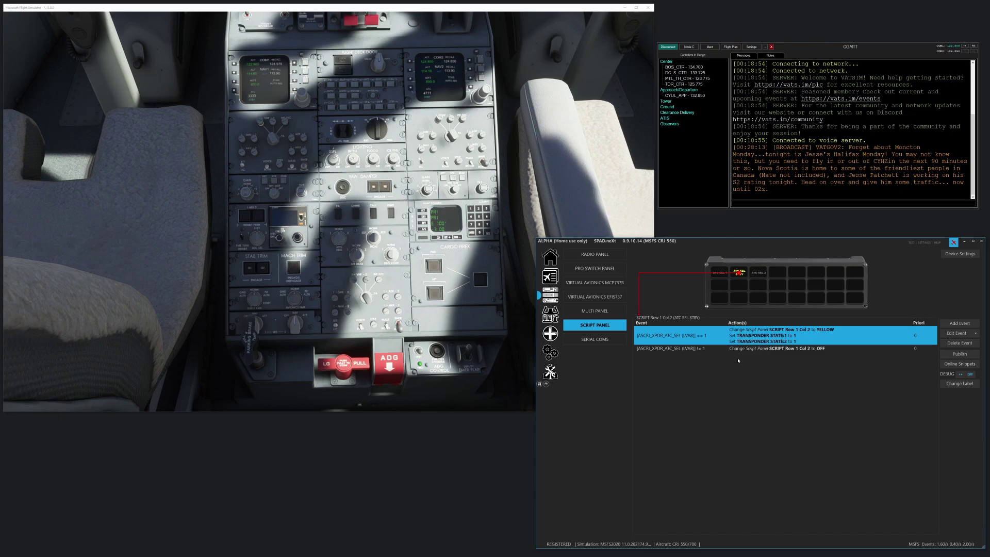
pyautogui.click(753, 349)
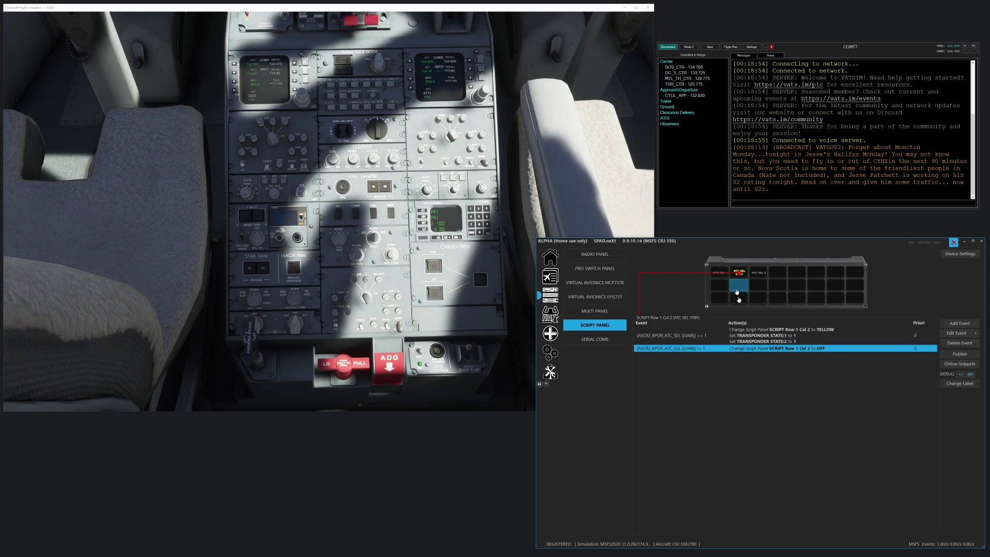
pyautogui.click(758, 273)
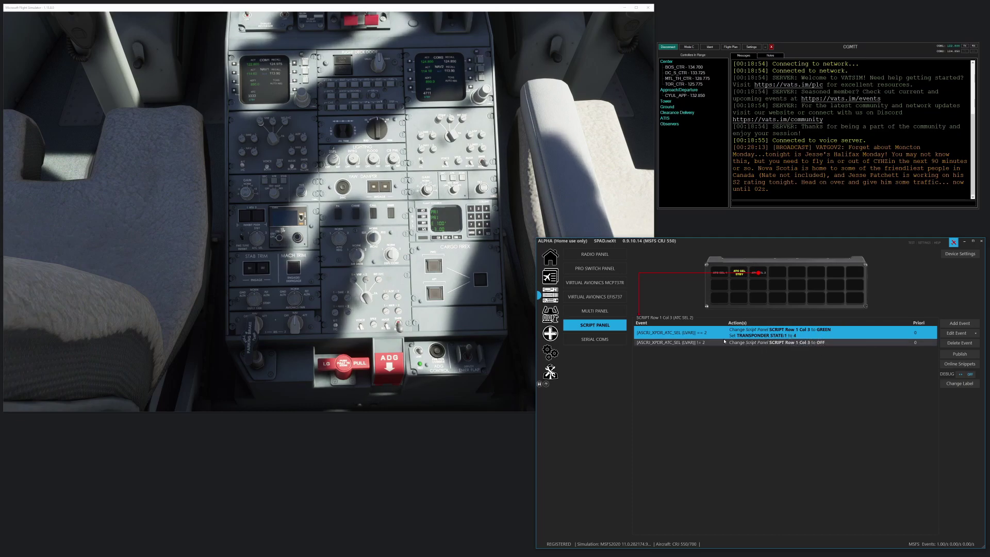
pyautogui.click(612, 257)
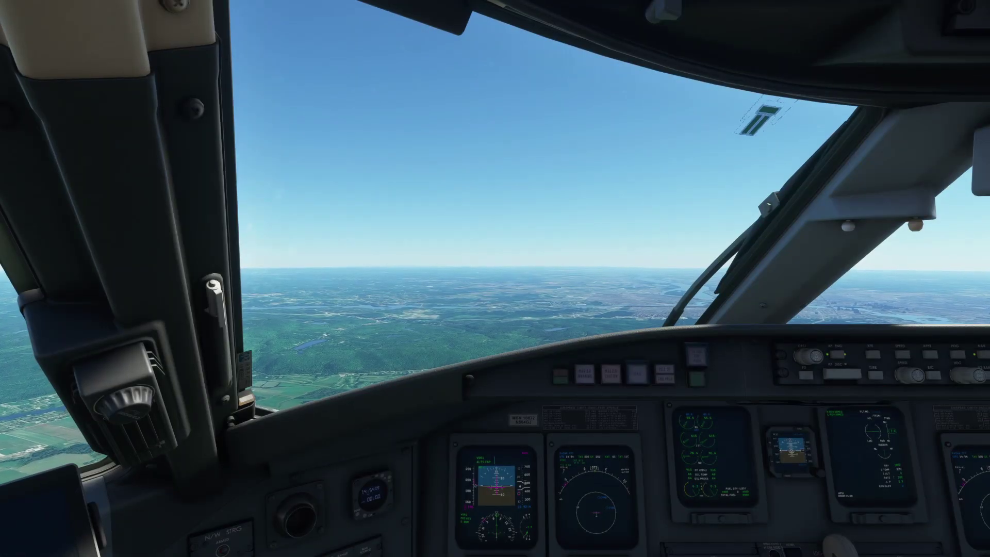
# Step: Switch from the simulator to SPAD.neXt and place its radio panel window over the windshield, above the instrument displays
pyautogui.hotkey('alt', 'Tab')
pyautogui.moveTo(868, 248); pyautogui.dragTo(898, 167)
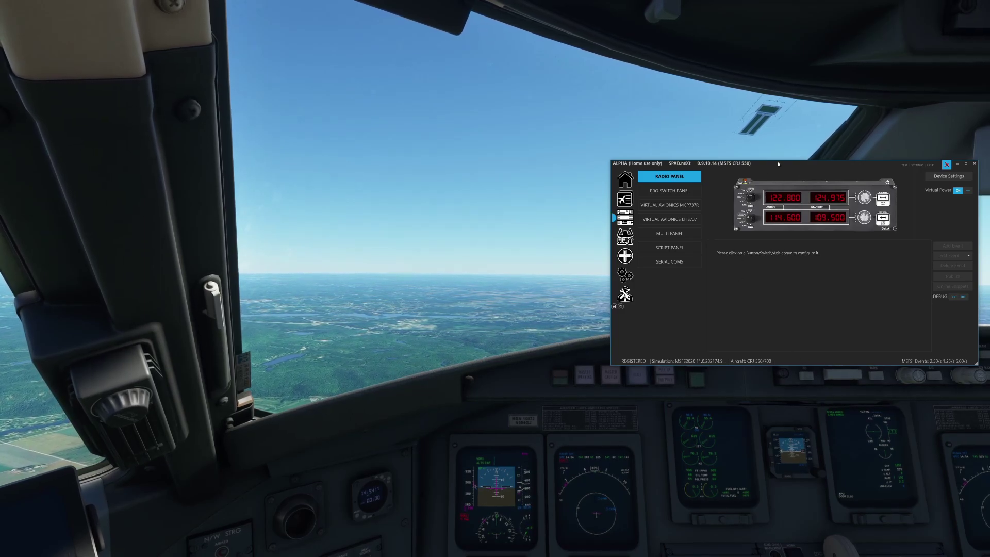
pyautogui.moveTo(778, 166); pyautogui.dragTo(777, 175)
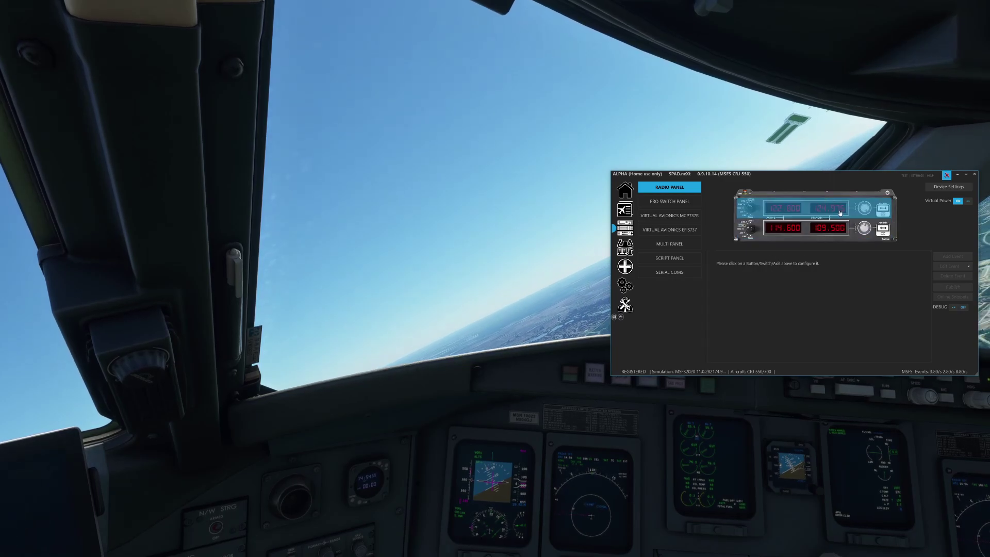
pyautogui.click(947, 175)
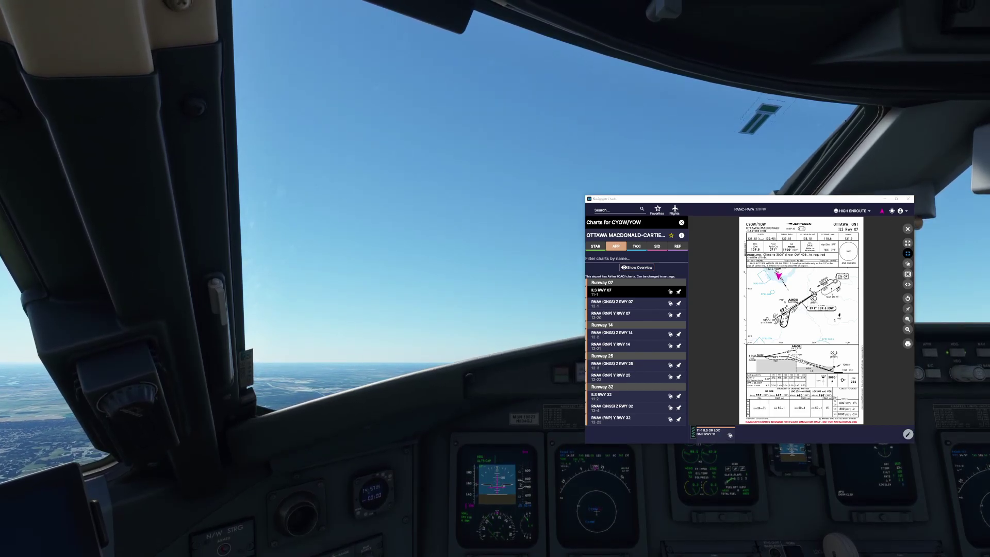
# Step: Switch back to SPAD.neXt and move its window up over the windshield, clear of the chart's lower half
pyautogui.hotkey('alt', 'Tab')
pyautogui.moveTo(747, 289); pyautogui.dragTo(752, 100)
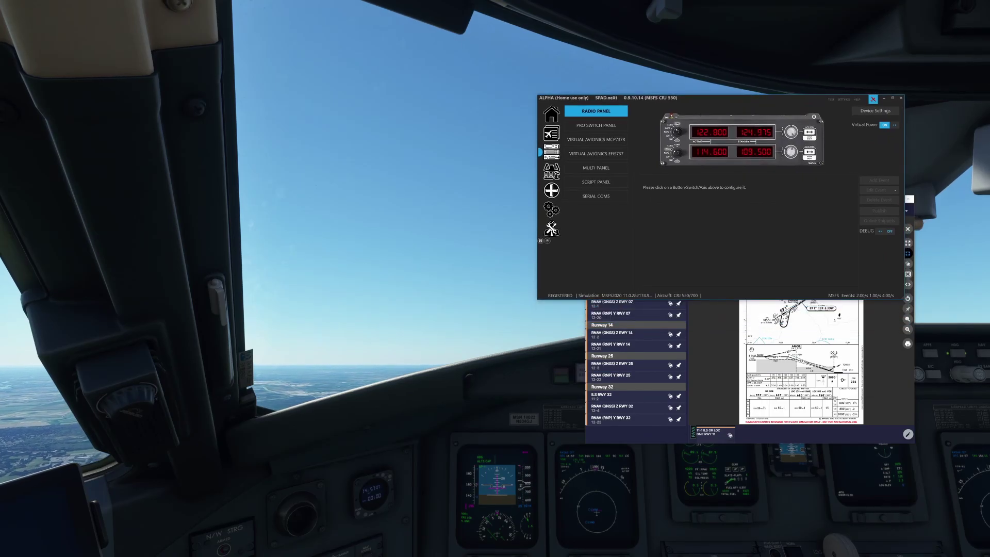
# Step: Move the approach chart window and the SPAD.neXt window off the simulator view
pyautogui.hotkey('alt', 'Tab')
pyautogui.moveTo(766, 204); pyautogui.dragTo(989, 222)
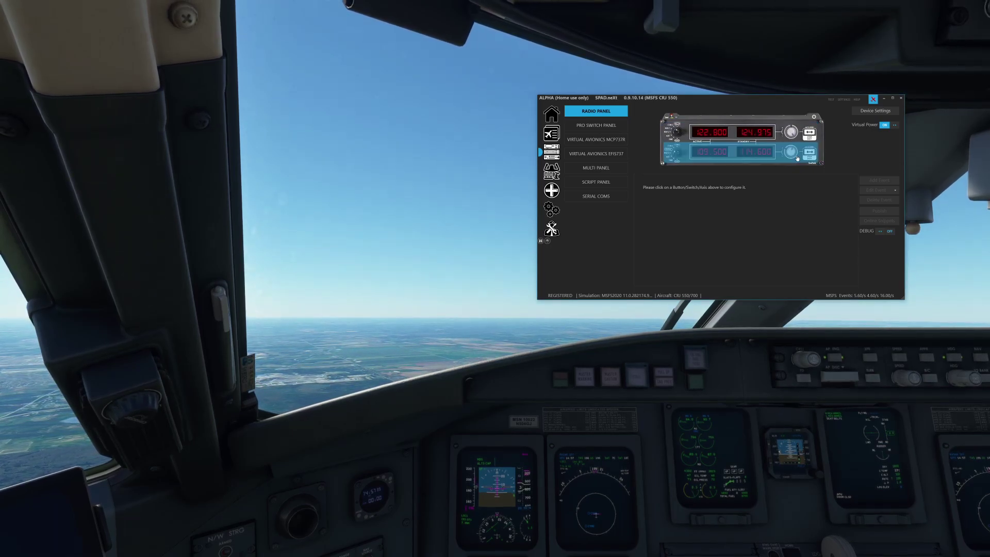
pyautogui.moveTo(762, 100); pyautogui.dragTo(989, 310)
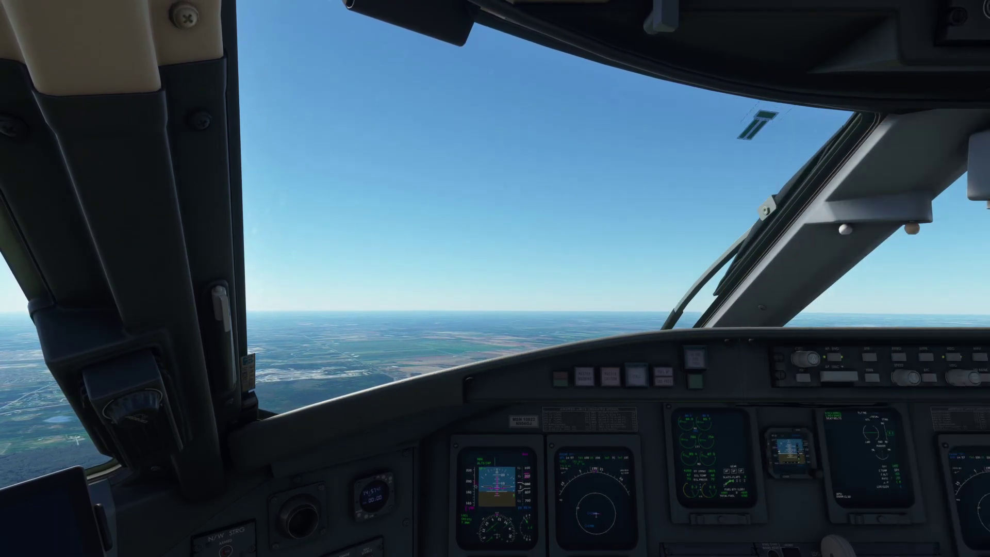